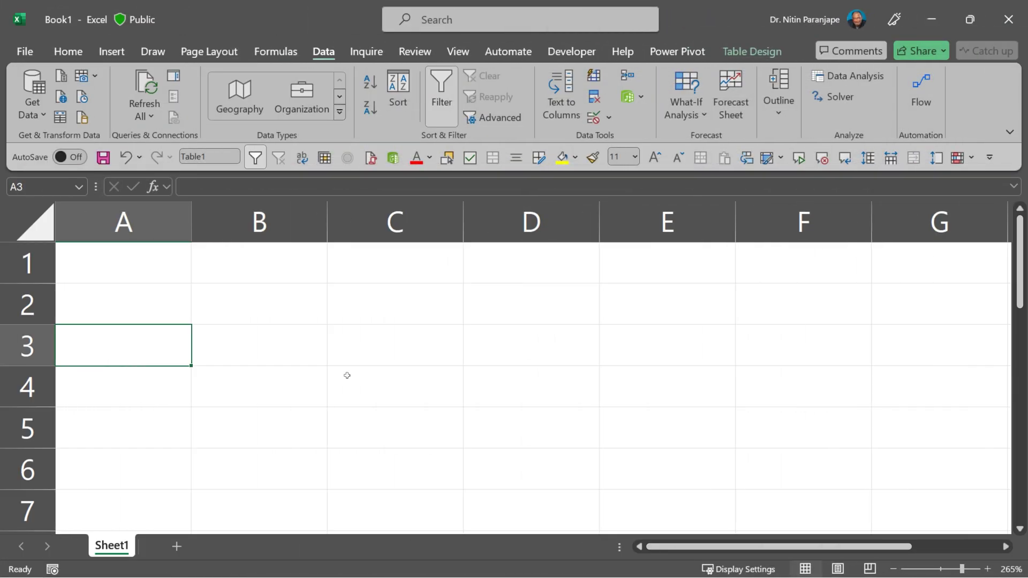
# Import Table1 from the Split text by position workbook into the Power Query Editor
pyautogui.click(32, 96)
pyautogui.moveTo(77, 141)
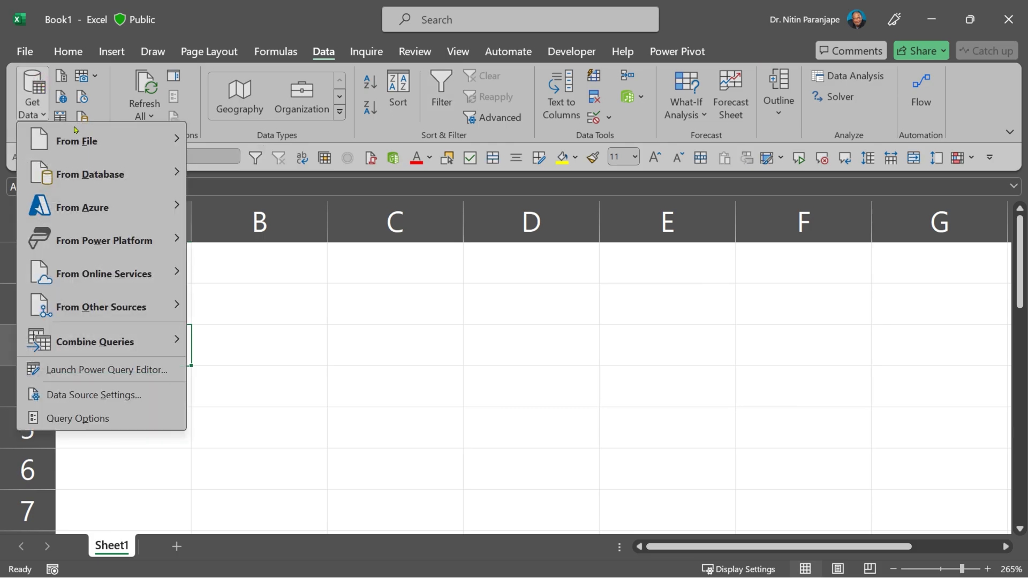
pyautogui.click(267, 142)
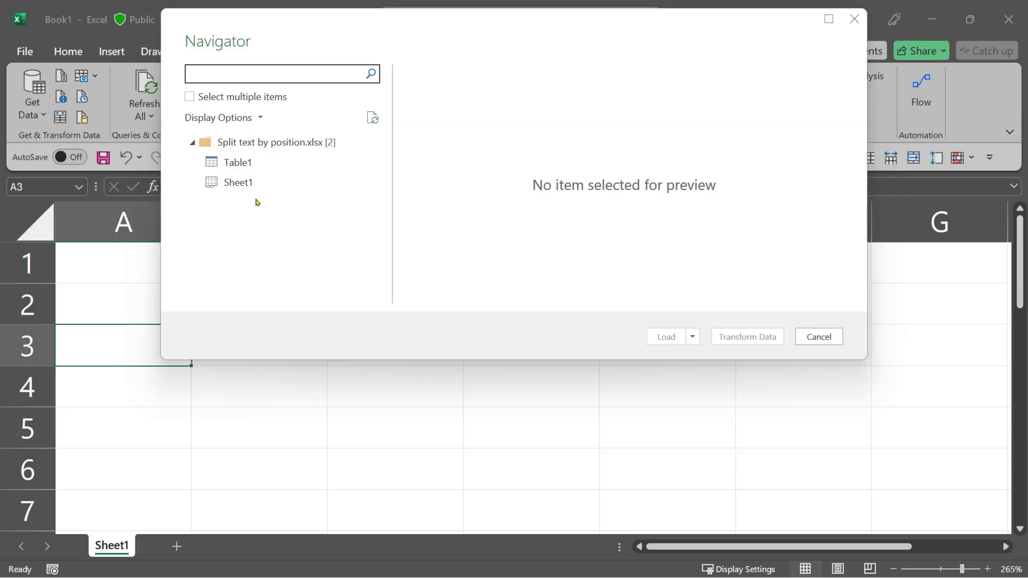
pyautogui.click(248, 164)
pyautogui.click(727, 336)
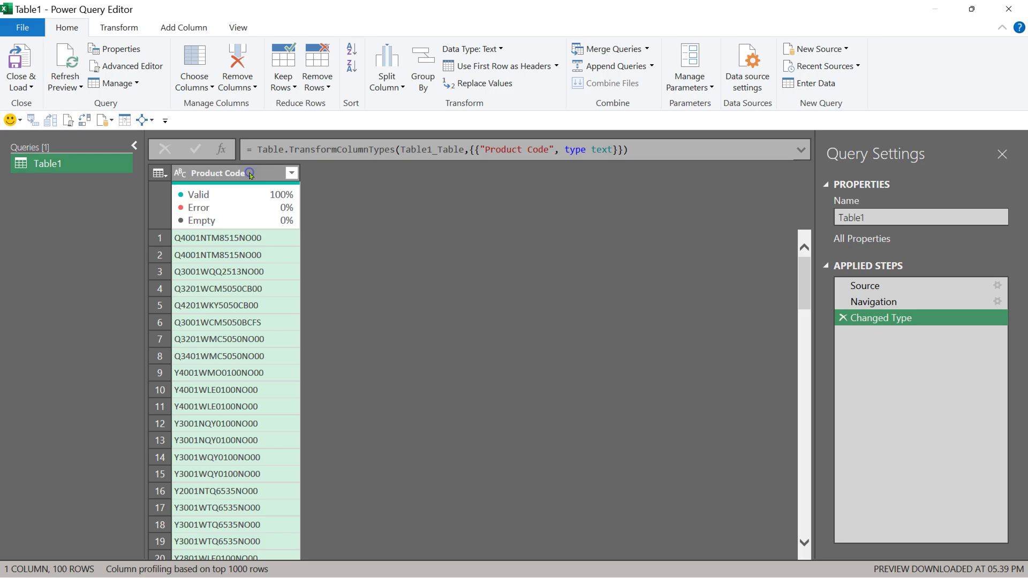
pyautogui.rightClick(250, 176)
pyautogui.moveTo(338, 394)
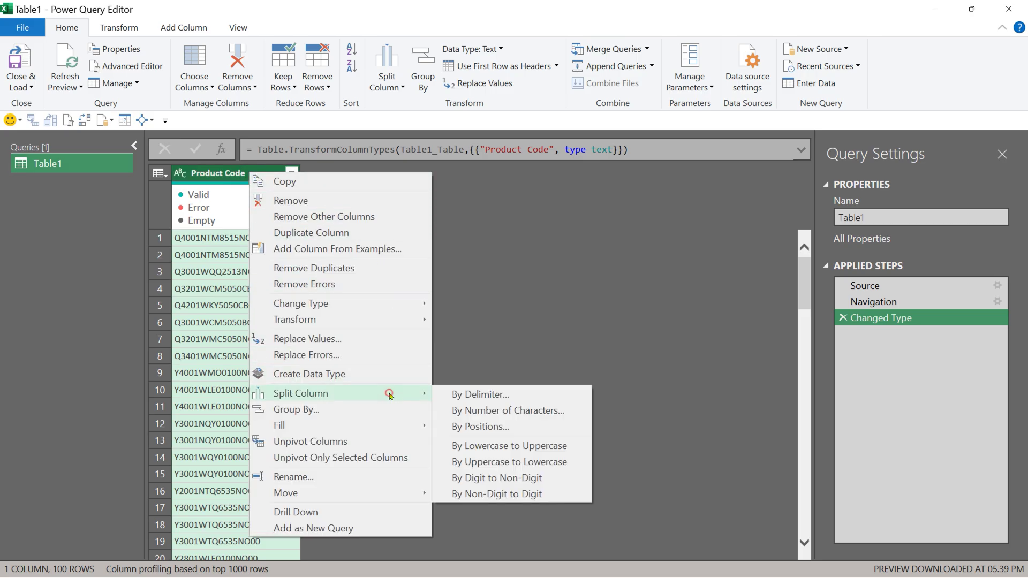
pyautogui.click(499, 426)
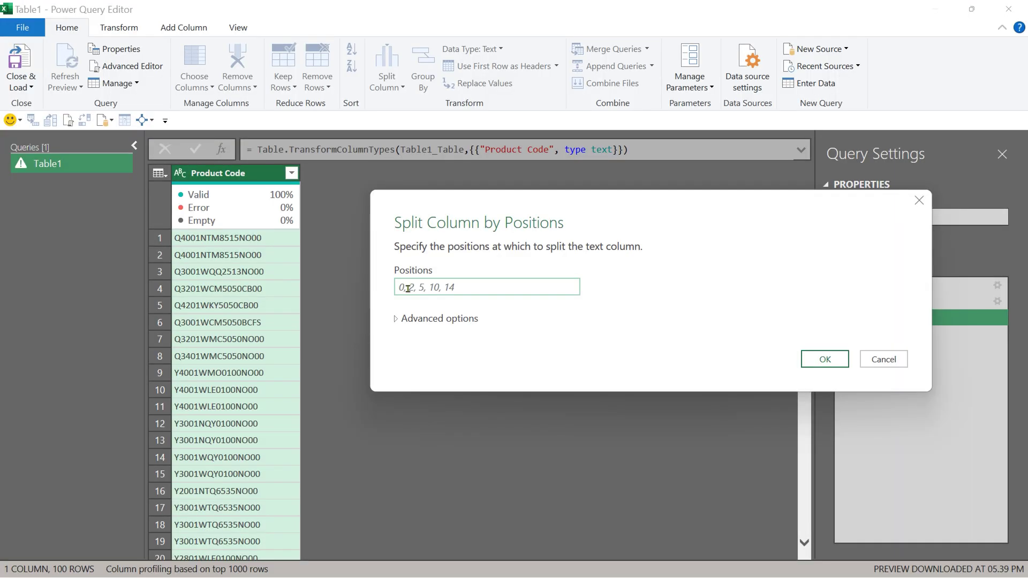
pyautogui.click(408, 289)
pyautogui.write('0')
pyautogui.write(',1')
pyautogui.click(829, 363)
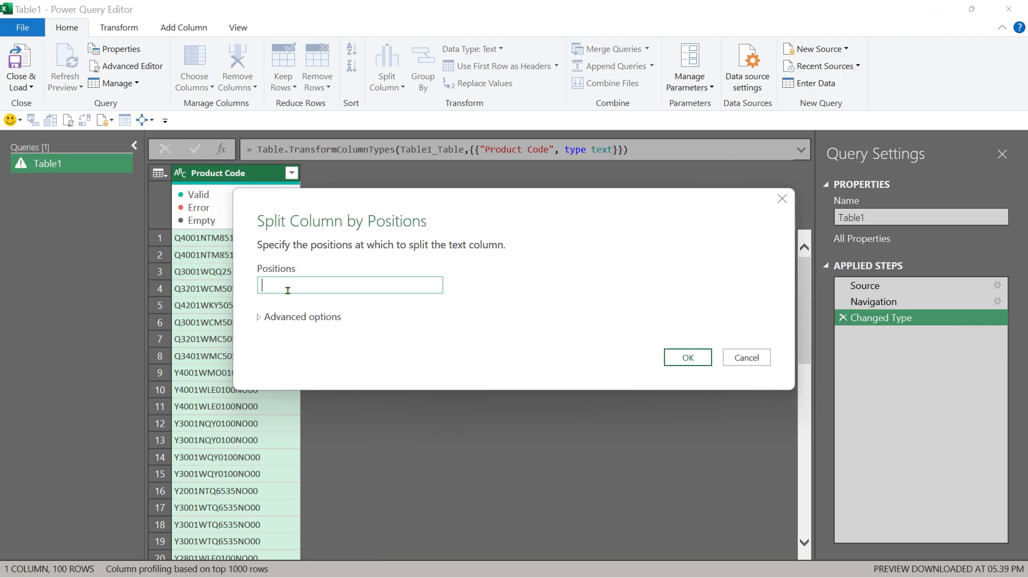
pyautogui.write('0,')
pyautogui.write('1')
pyautogui.write(',5')
pyautogui.click(688, 358)
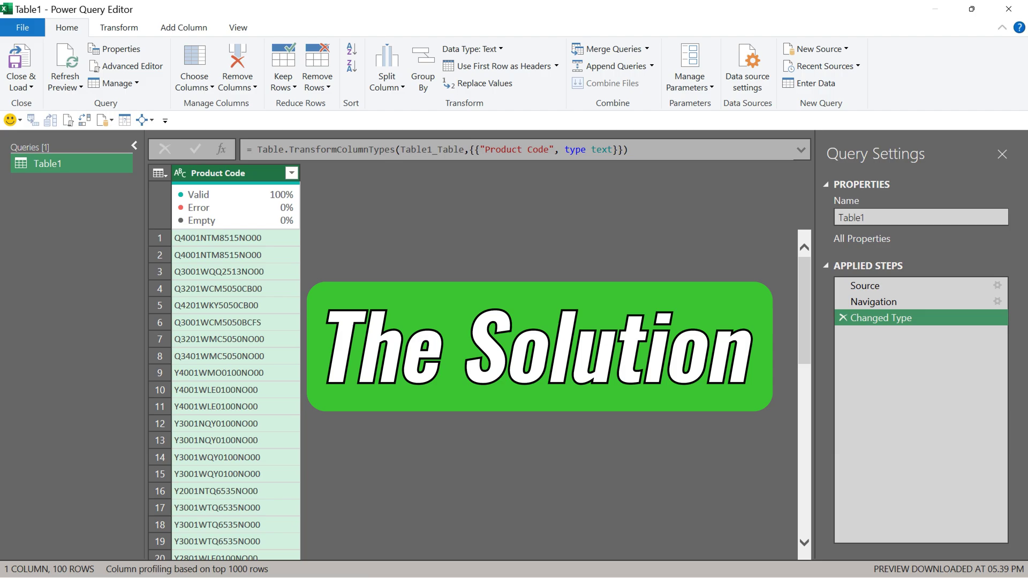
# Copy the first product code Q4001NTM8515NO00 and enter it as a headerless one-row query
pyautogui.click(258, 244)
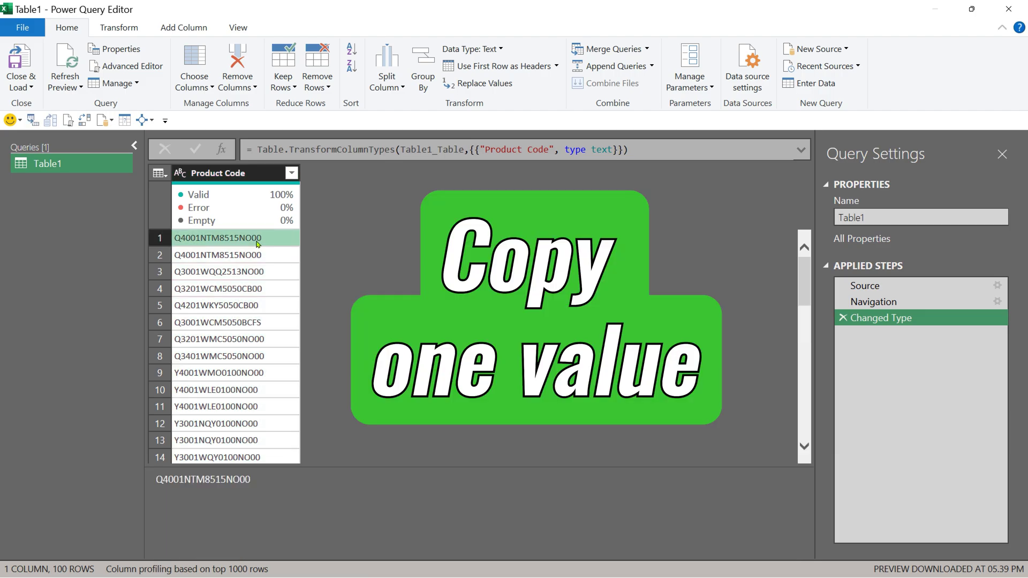
pyautogui.doubleClick(242, 481)
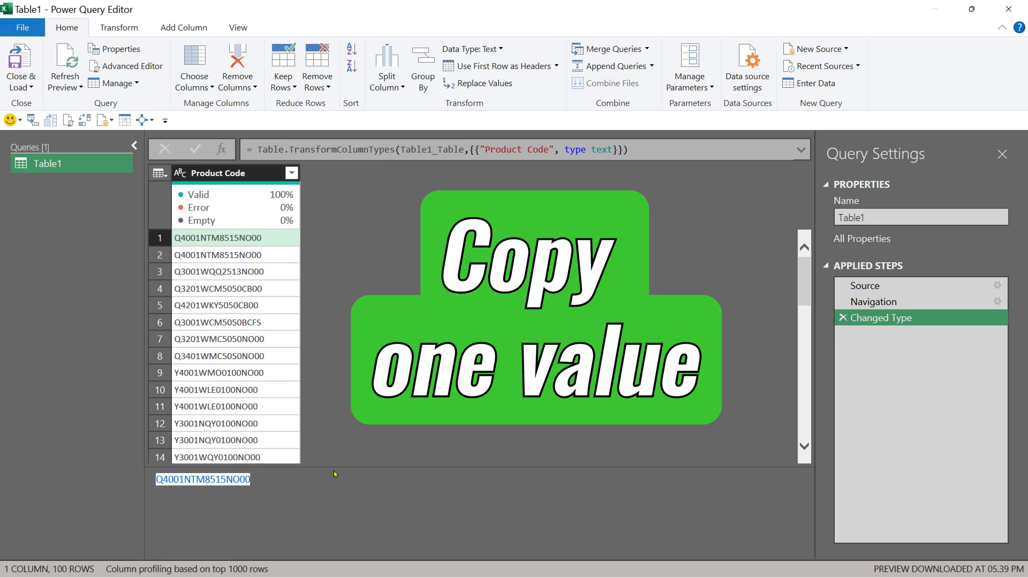
pyautogui.hotkey('ctrl', 'c')
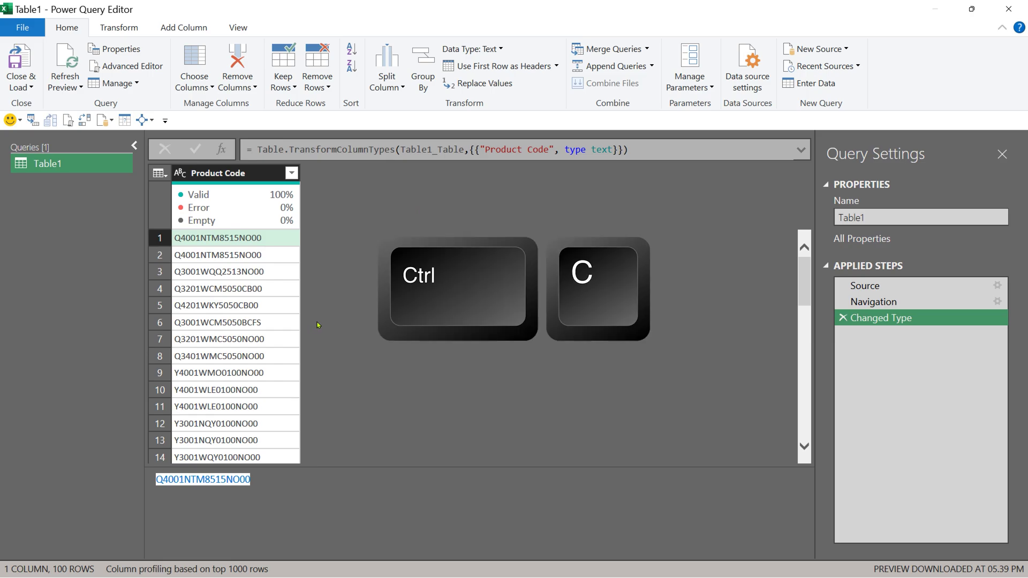
pyautogui.click(823, 85)
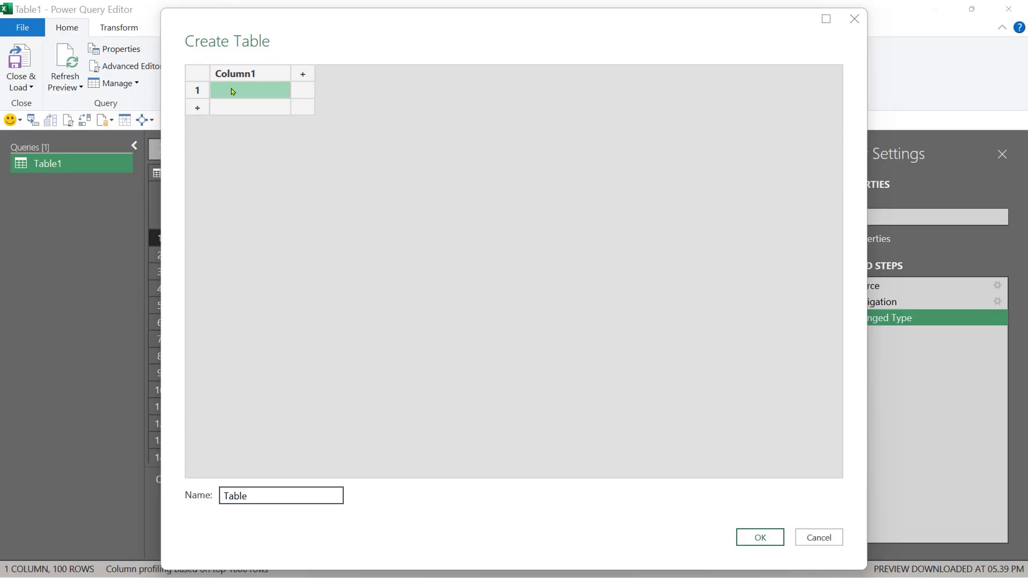
pyautogui.hotkey('ctrl', 'v')
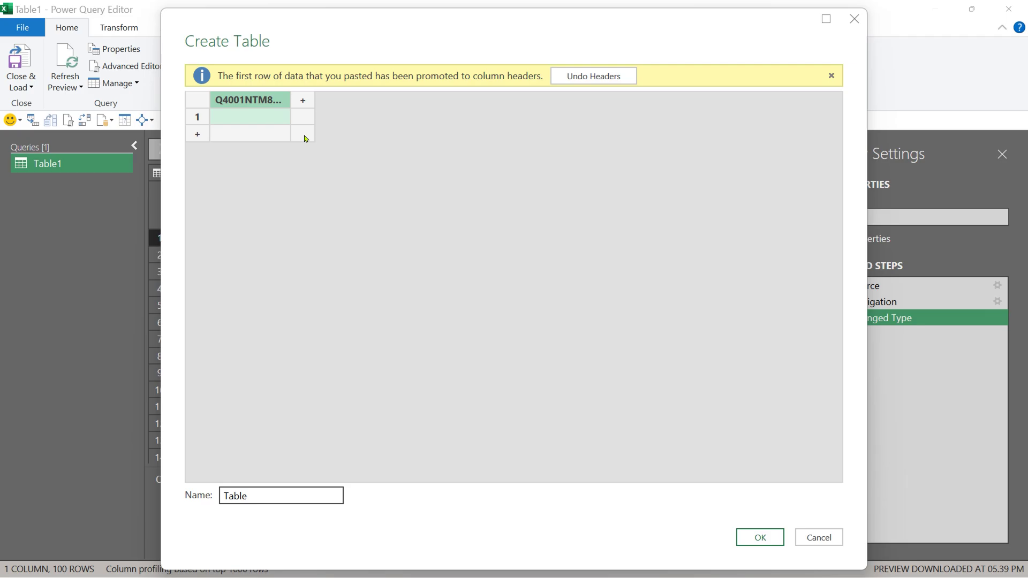
pyautogui.click(587, 83)
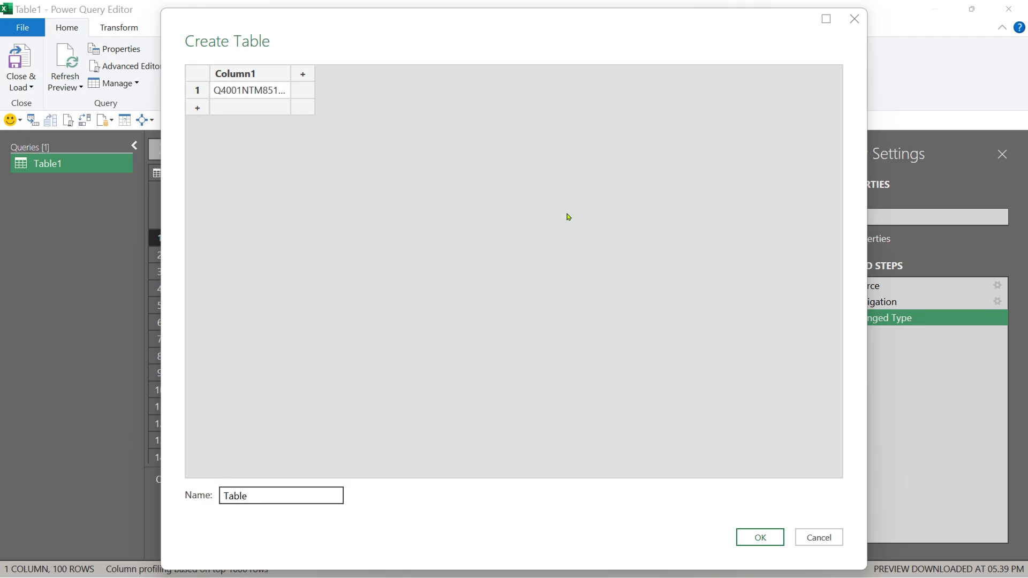
pyautogui.click(759, 537)
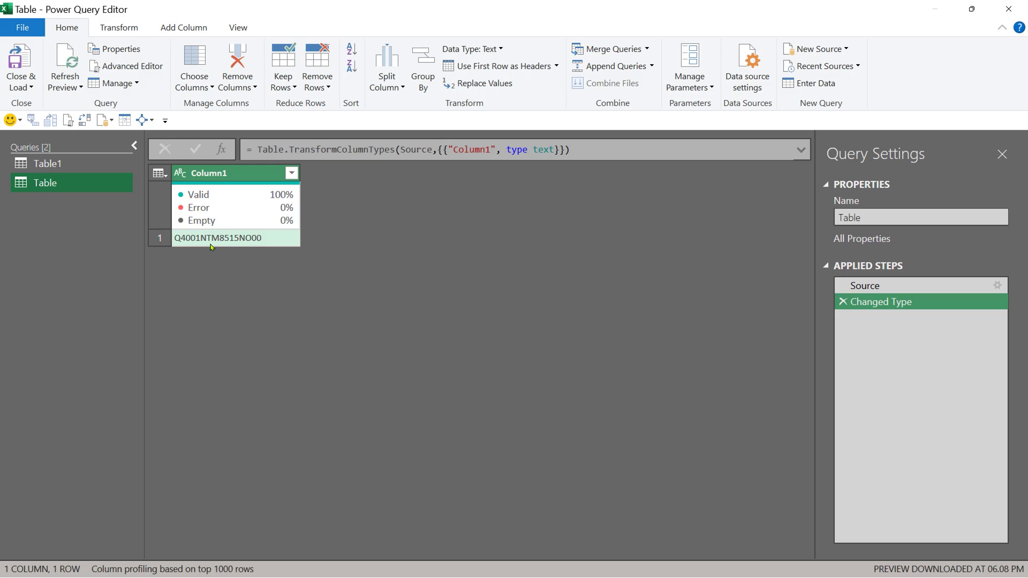
# Split Column1 repeatedly every 1 character into 16 single-character columns
pyautogui.rightClick(247, 174)
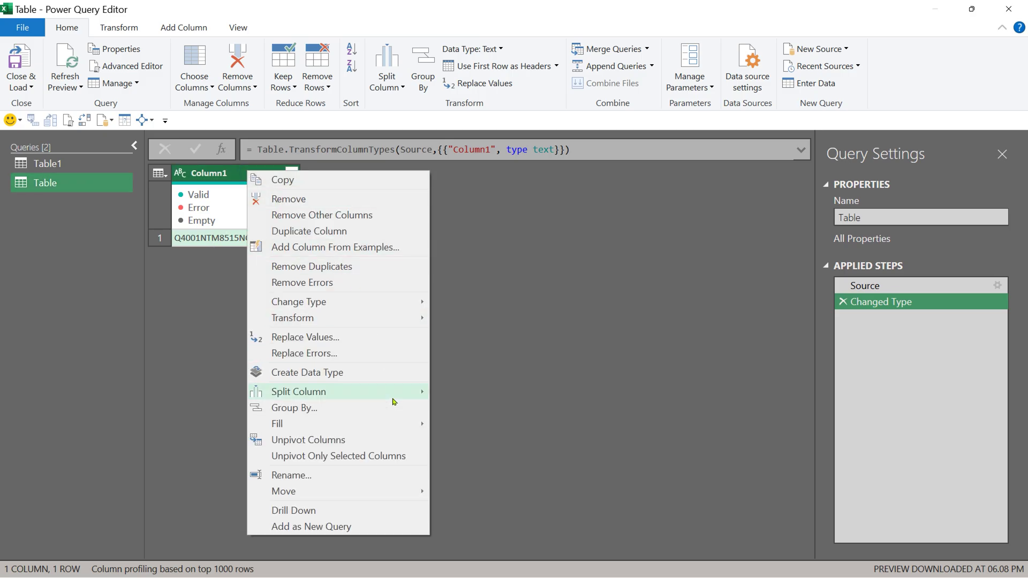
pyautogui.moveTo(299, 392)
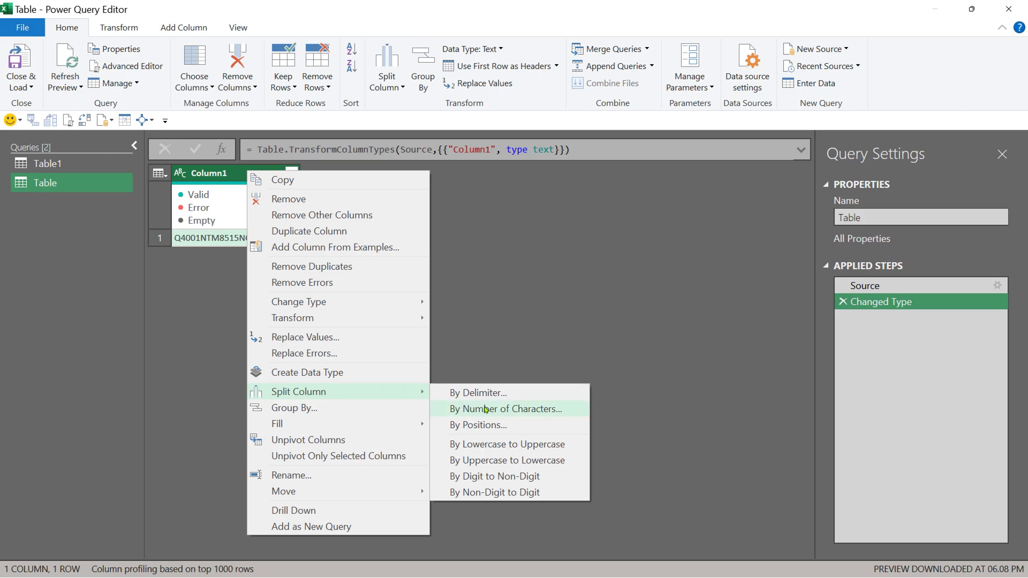
pyautogui.click(486, 410)
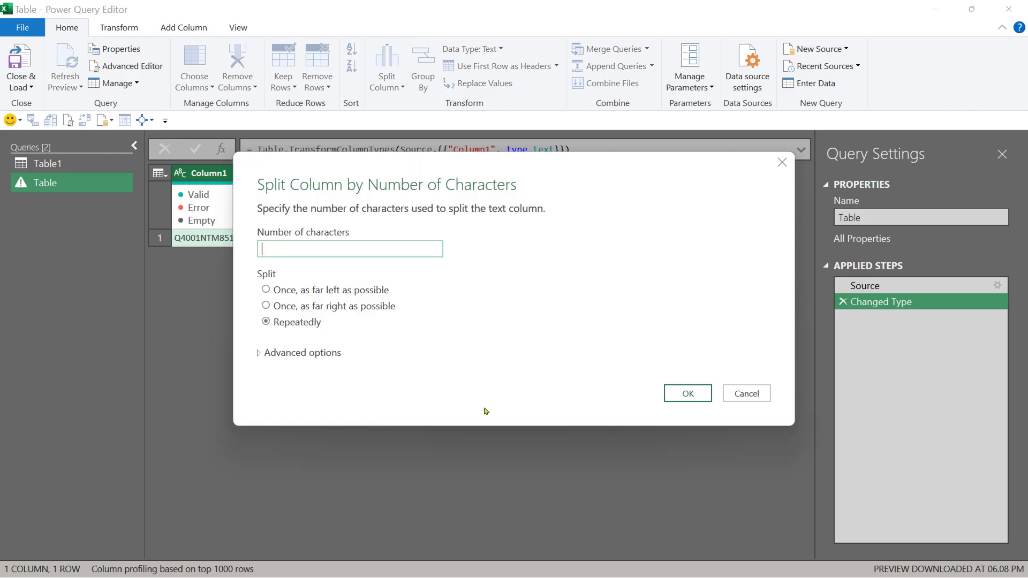
pyautogui.write('1')
pyautogui.click(678, 395)
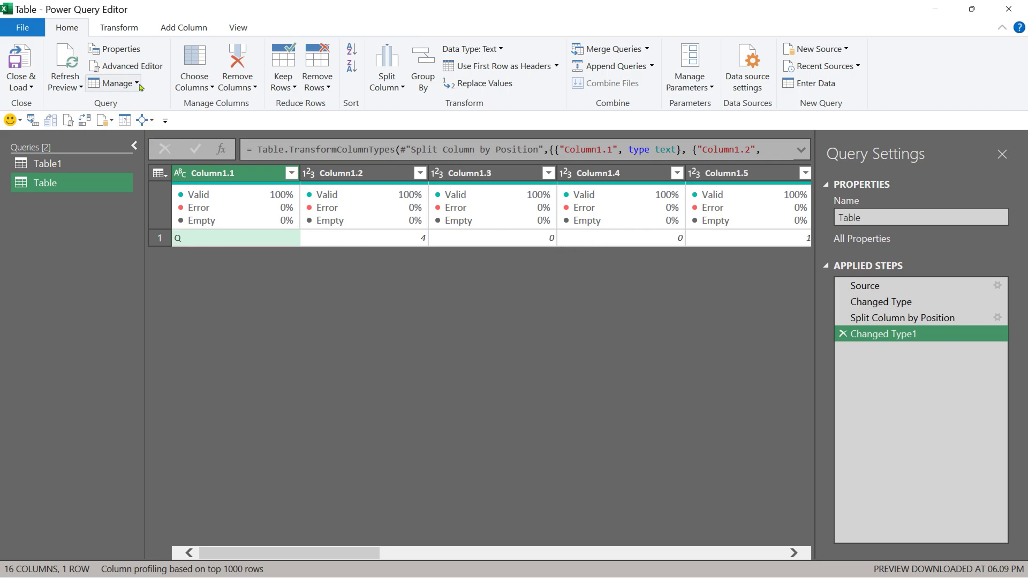
# Transpose the 16 character columns into 16 rows and set the column type to Text
pyautogui.click(121, 28)
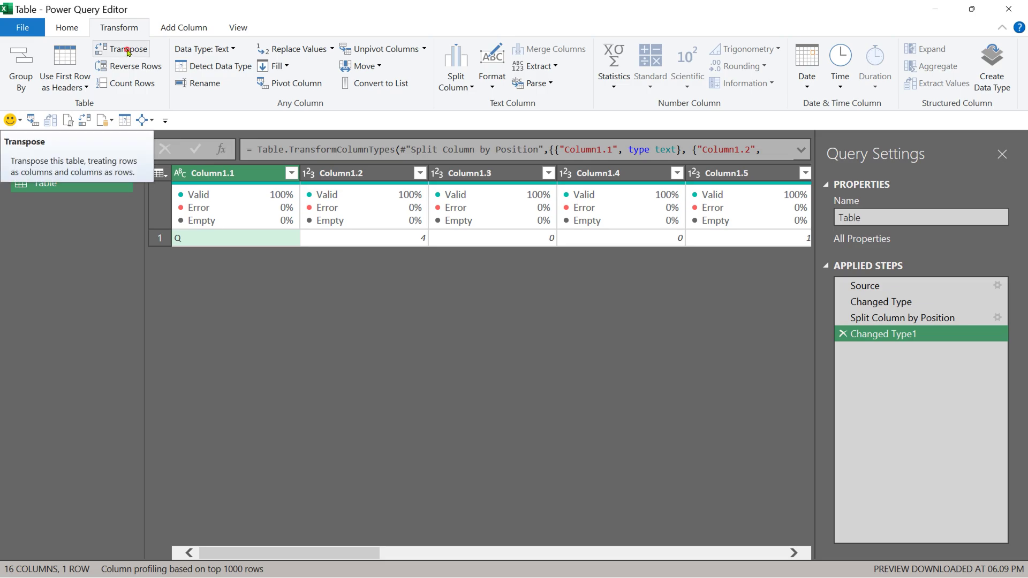
pyautogui.click(127, 50)
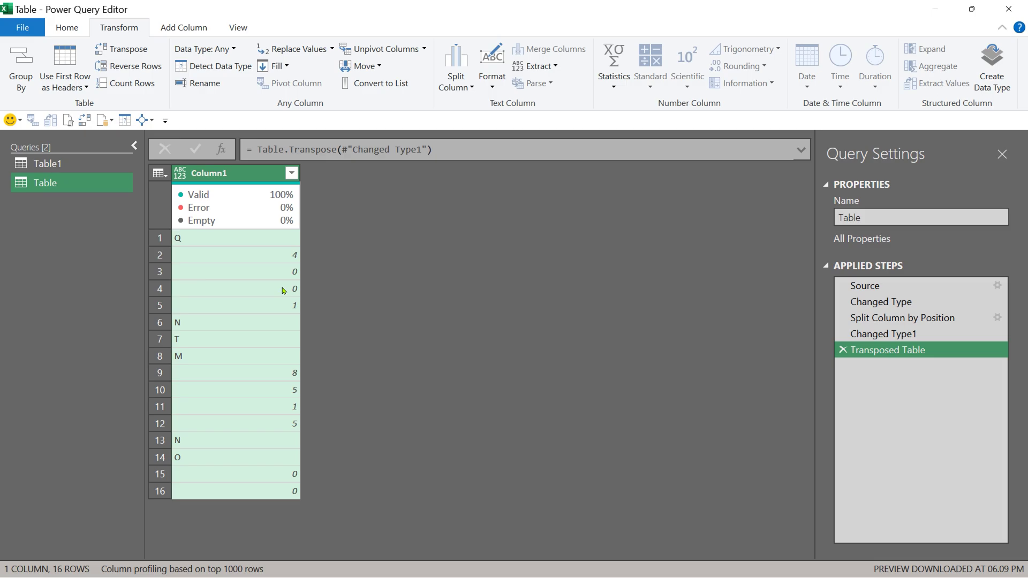
pyautogui.click(180, 175)
pyautogui.click(206, 340)
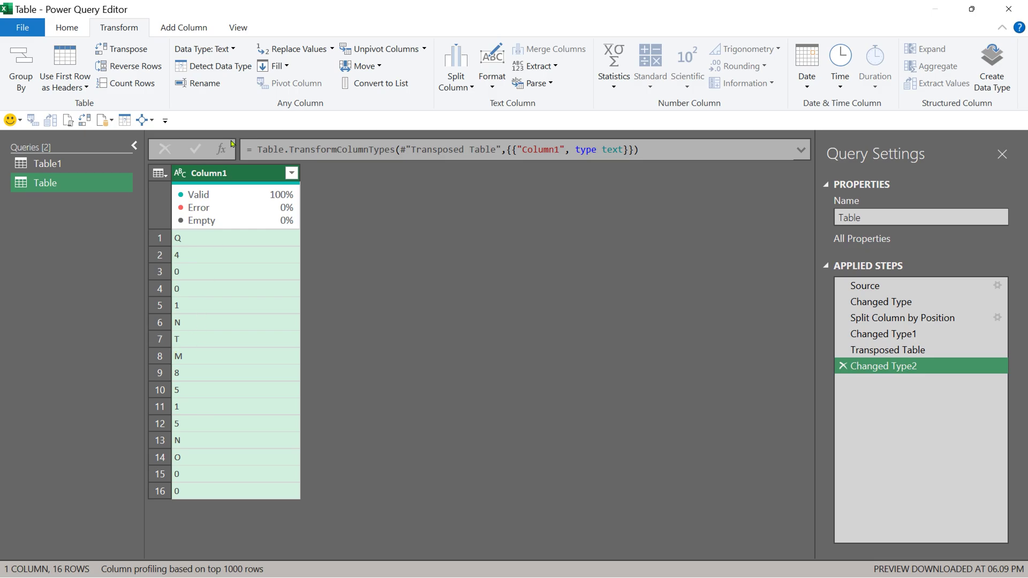
# Rename the column to Q4001NTM8515NO00 and autofit its width
pyautogui.doubleClick(237, 175)
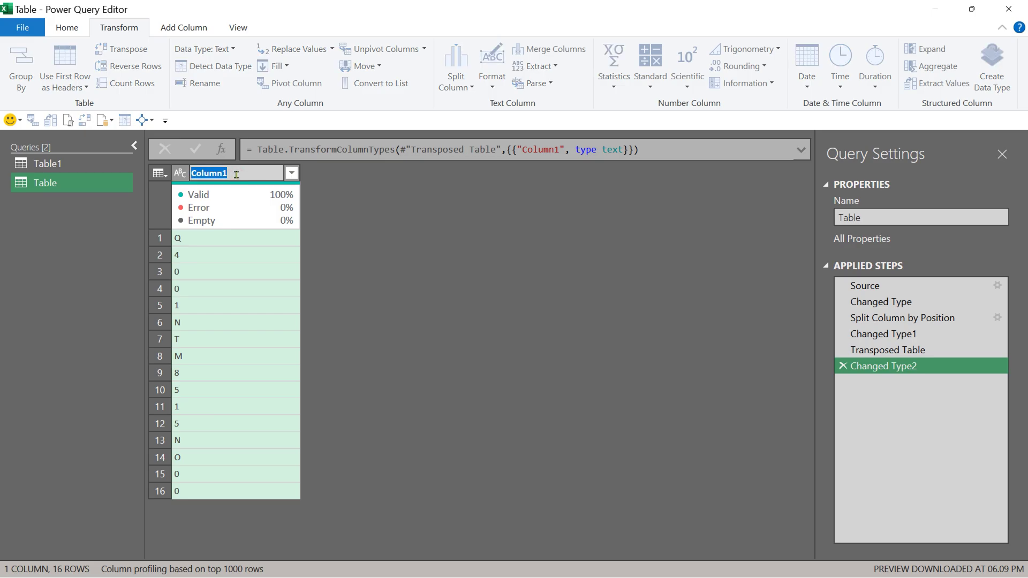
pyautogui.hotkey('ctrl', 'v')
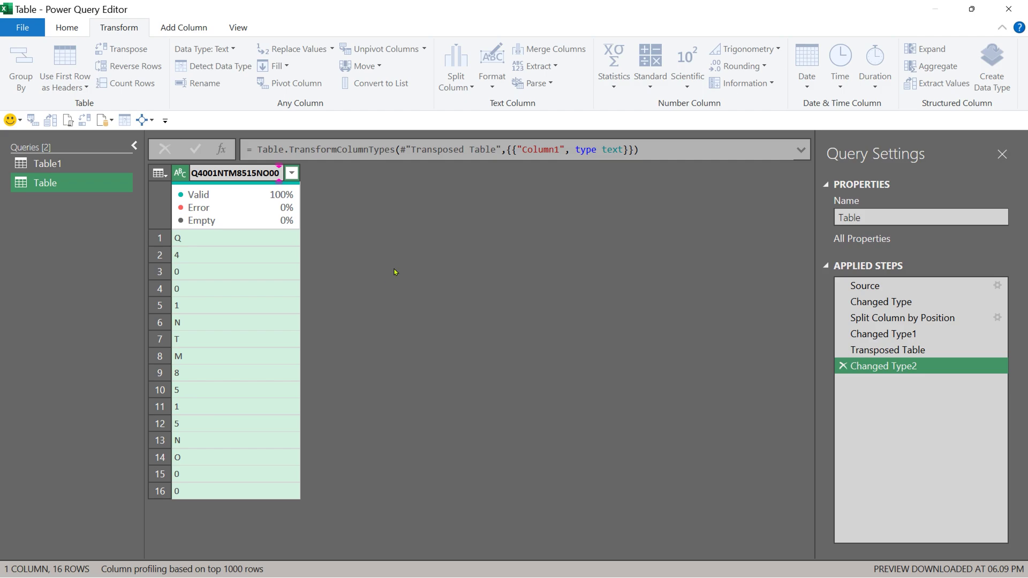
pyautogui.press('Return')
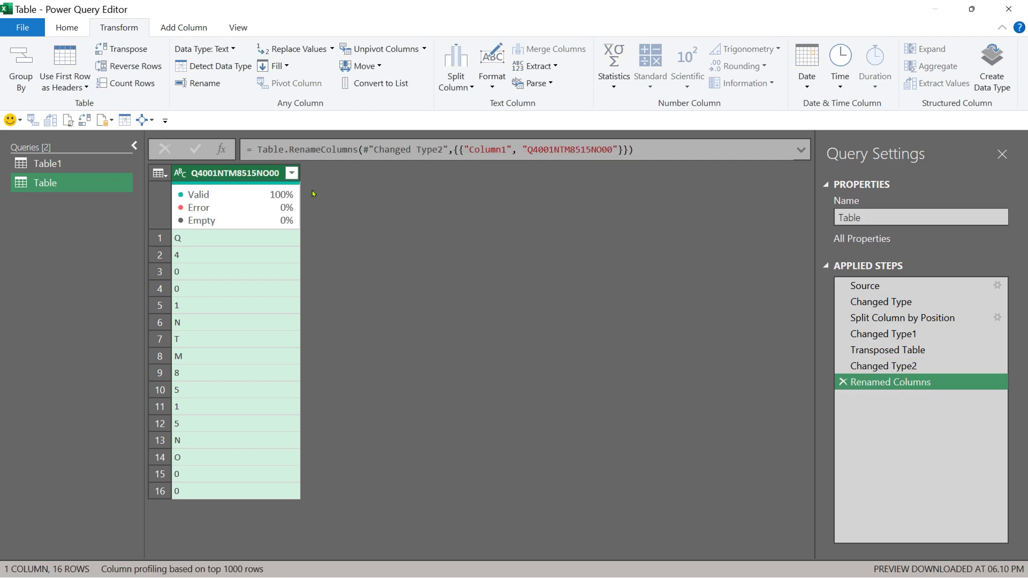
pyautogui.doubleClick(301, 170)
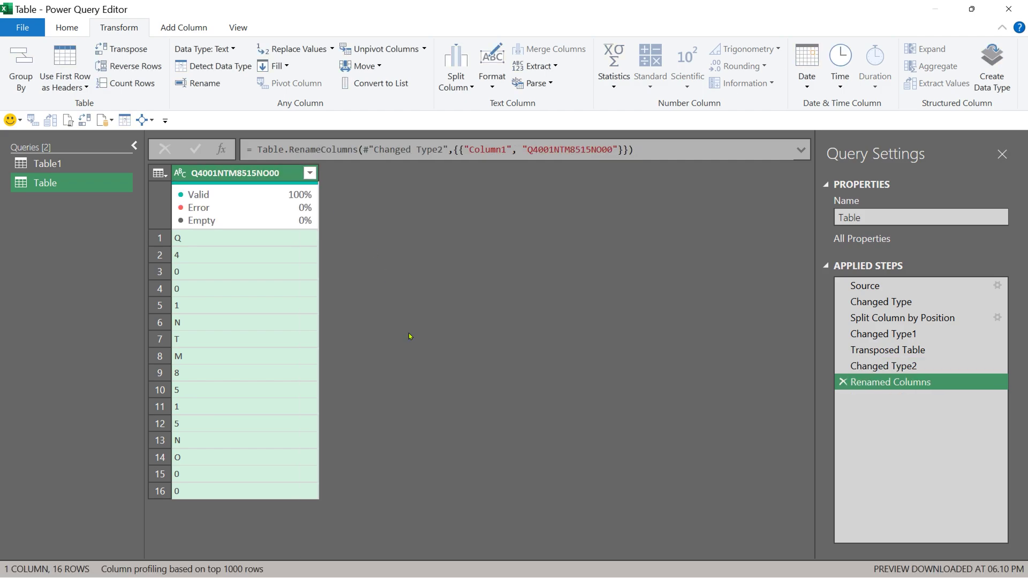
# Snip the numbered 16-row character column as a split-position reference
pyautogui.press('shift+super+s')
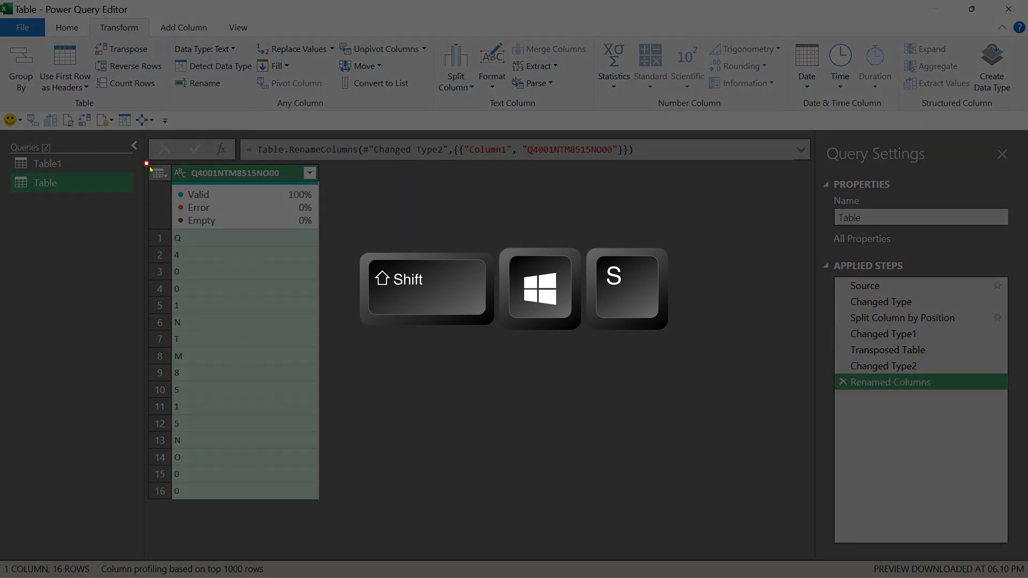
pyautogui.moveTo(146, 164); pyautogui.dragTo(288, 504)
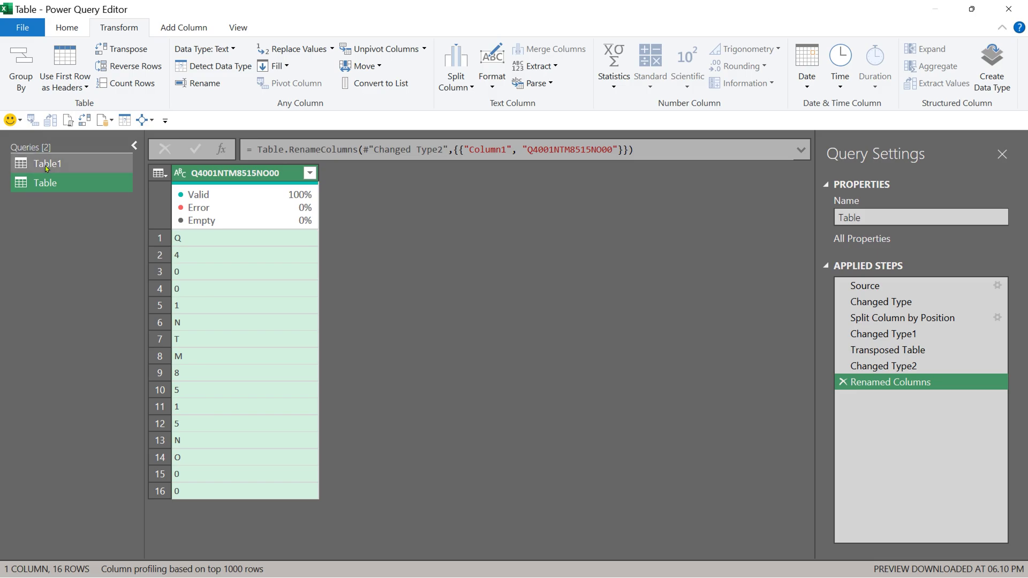
# Split Table1's Product Code column by positions 0,1,5,8,12,14
pyautogui.click(44, 164)
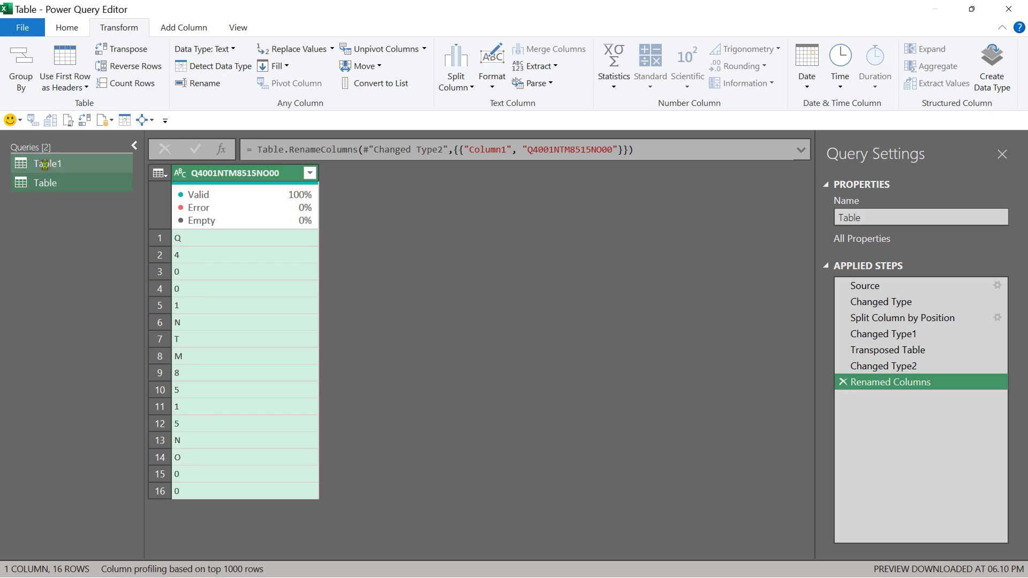
pyautogui.rightClick(207, 173)
pyautogui.moveTo(258, 392)
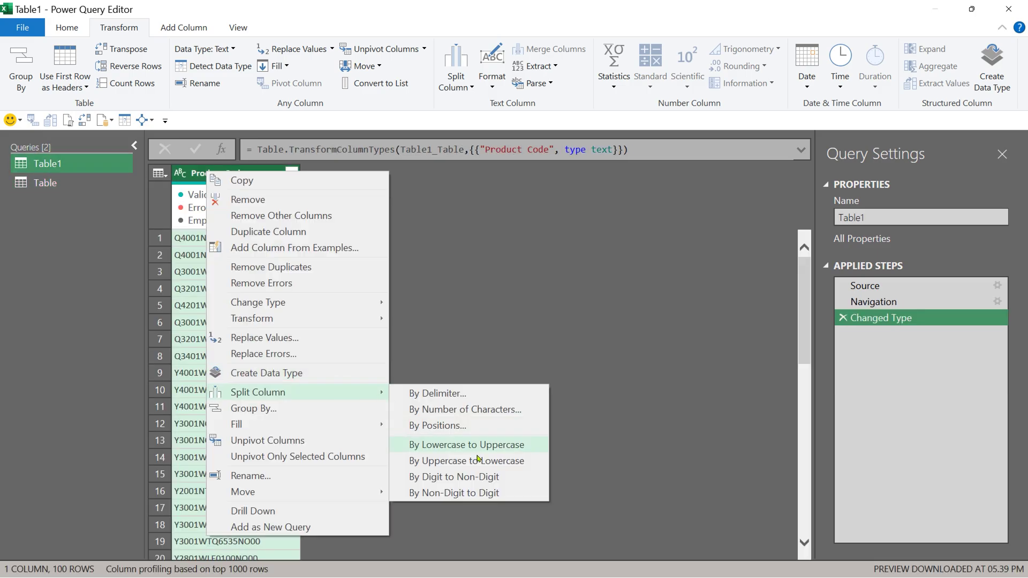
pyautogui.click(475, 425)
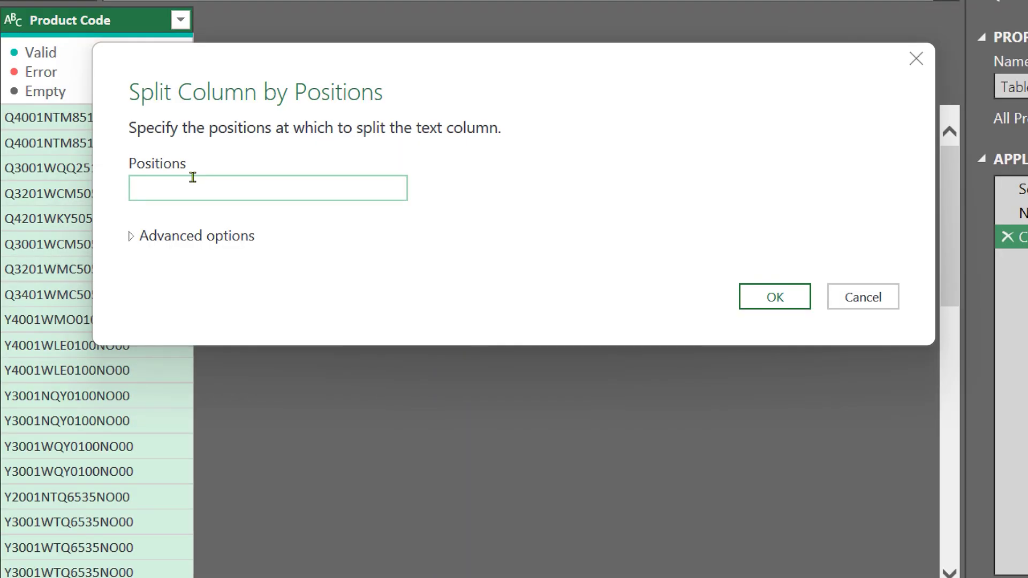
pyautogui.write('0')
pyautogui.write(',')
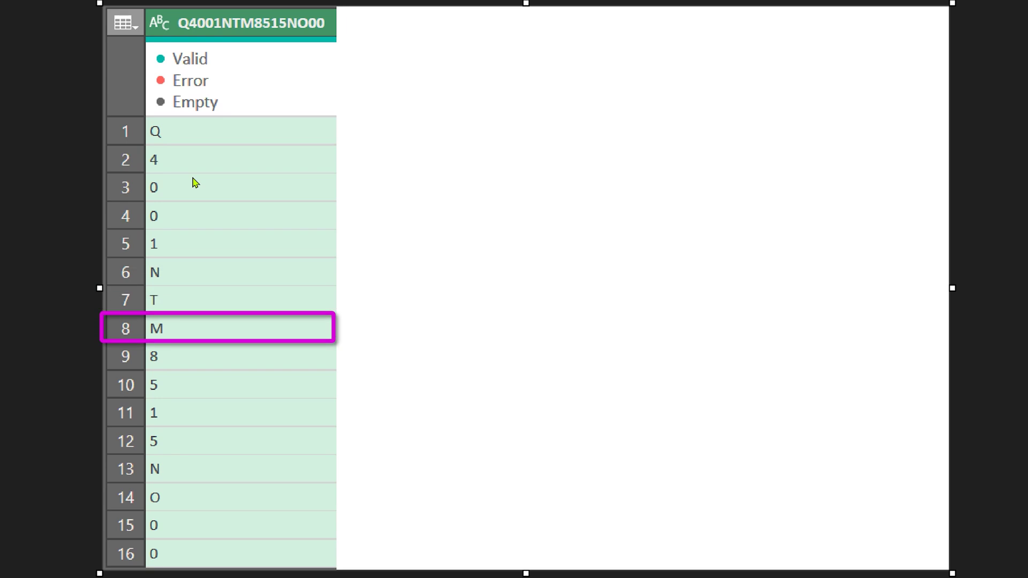
pyautogui.write('1,5,8')
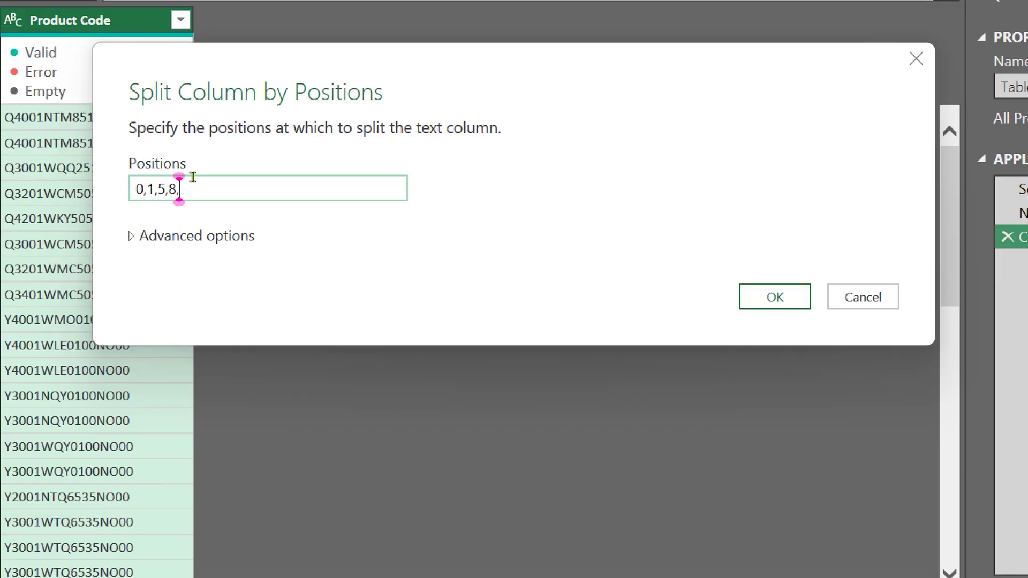
pyautogui.write(',')
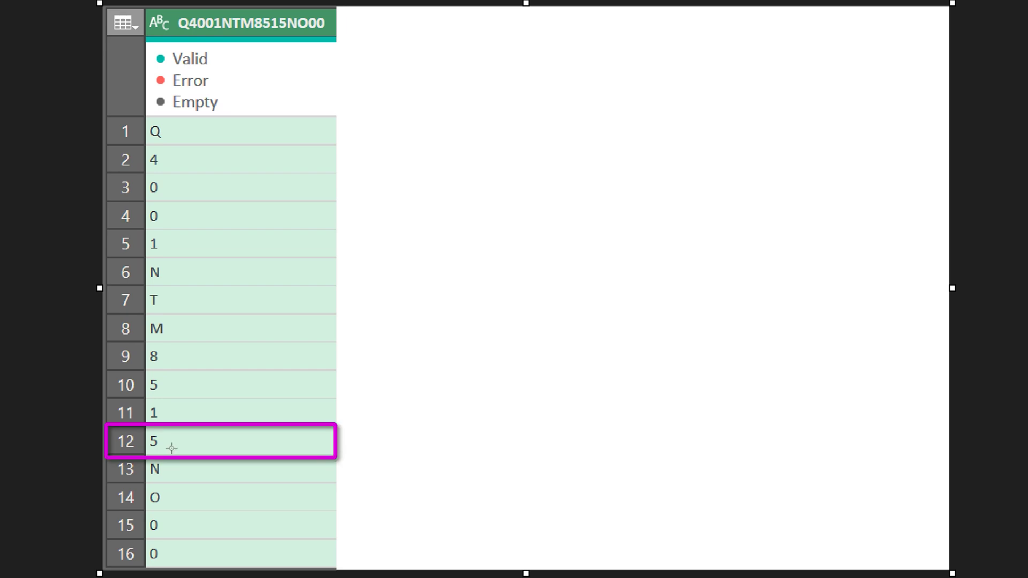
pyautogui.write('12,14')
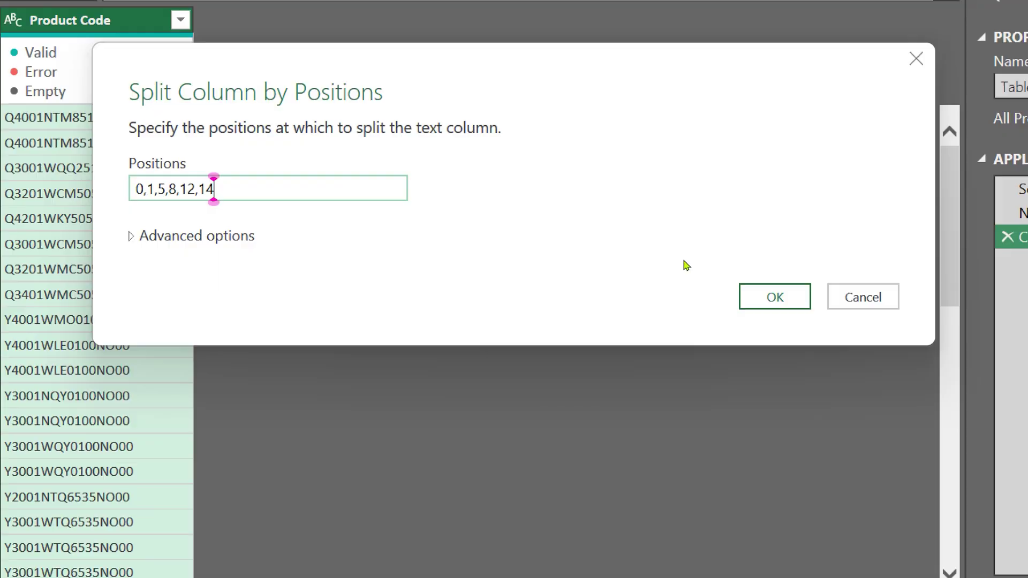
pyautogui.click(775, 297)
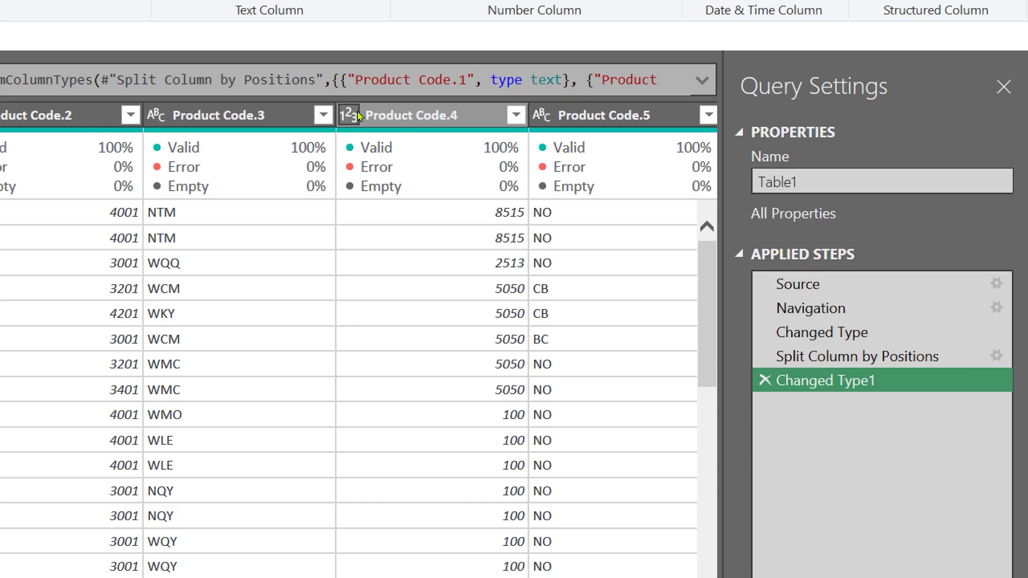
# Delete the Changed Type1 step, check the split values, and start renaming Product Code.1
pyautogui.click(764, 380)
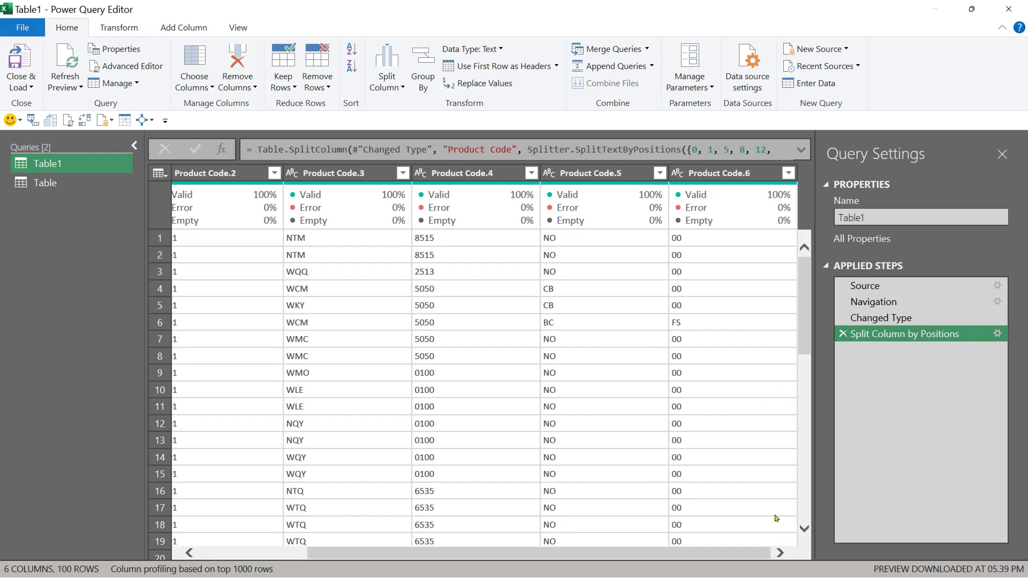
pyautogui.click(168, 327)
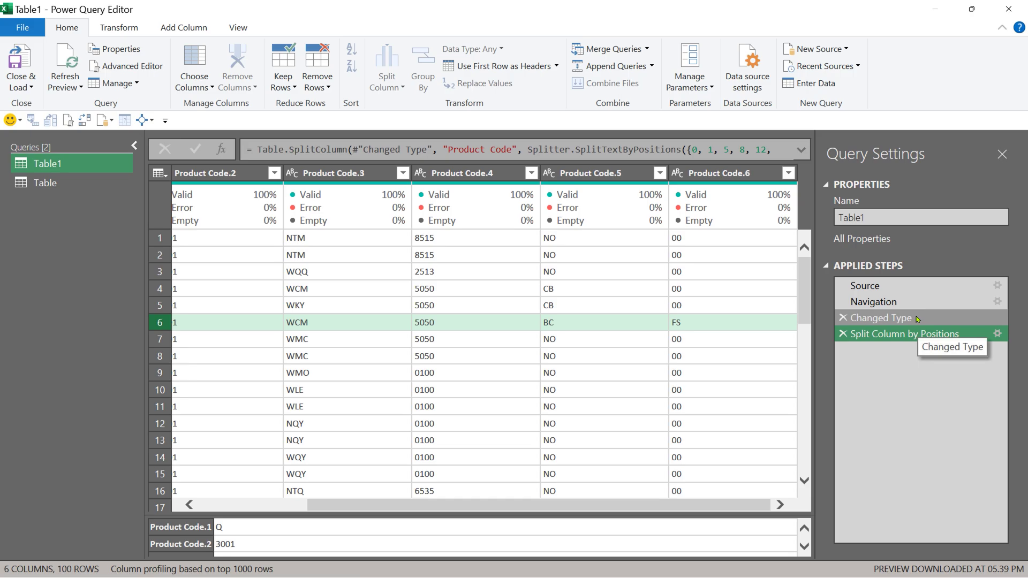
pyautogui.click(917, 318)
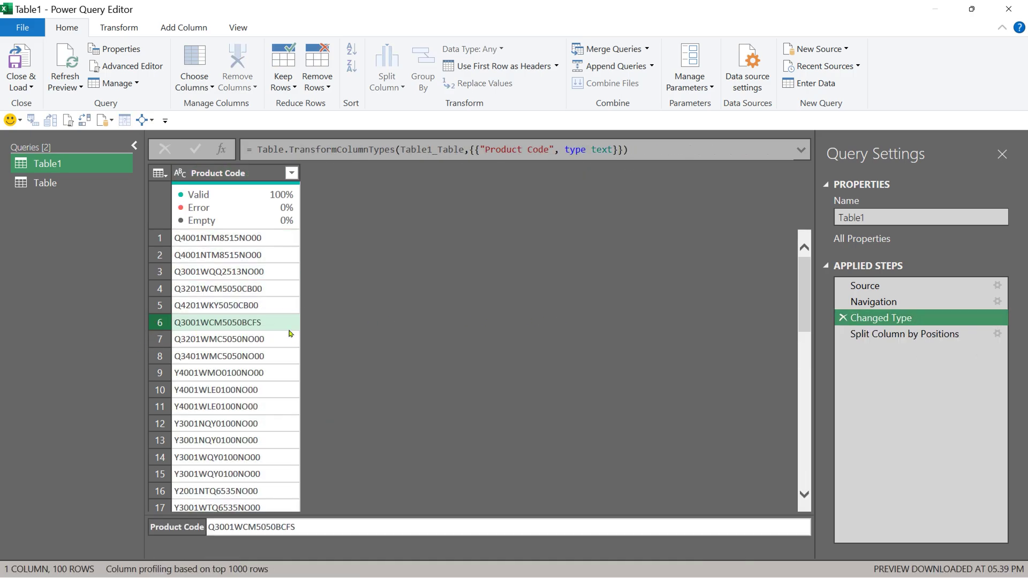
pyautogui.click(904, 334)
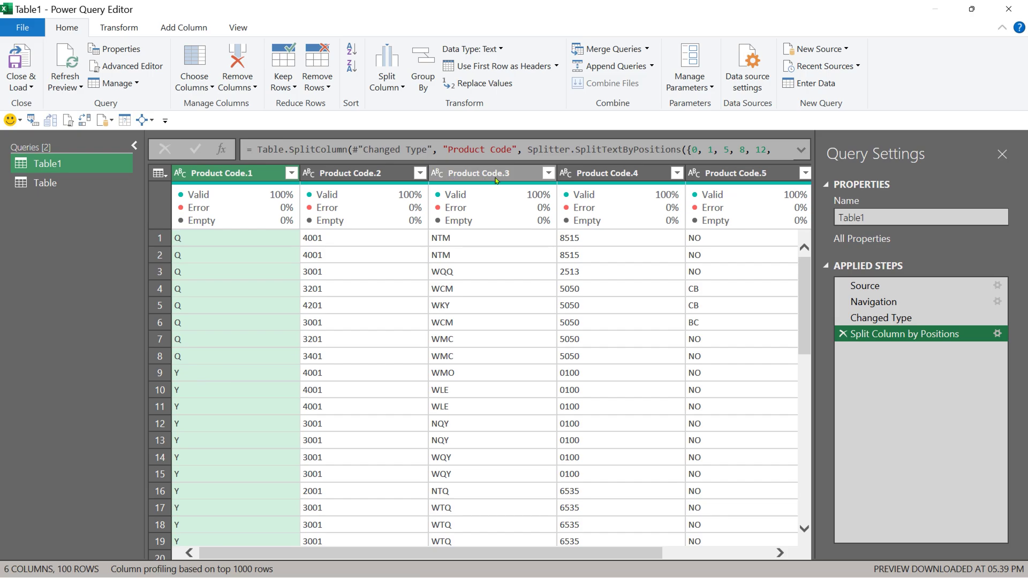
pyautogui.doubleClick(237, 176)
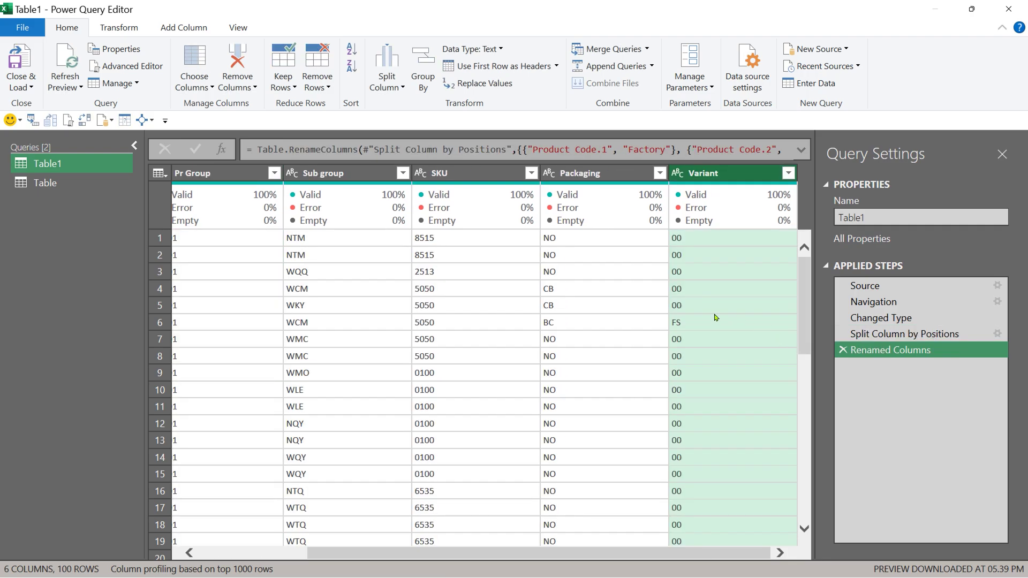
# Delete the temporary Table query from the Queries pane and confirm
pyautogui.click(29, 182)
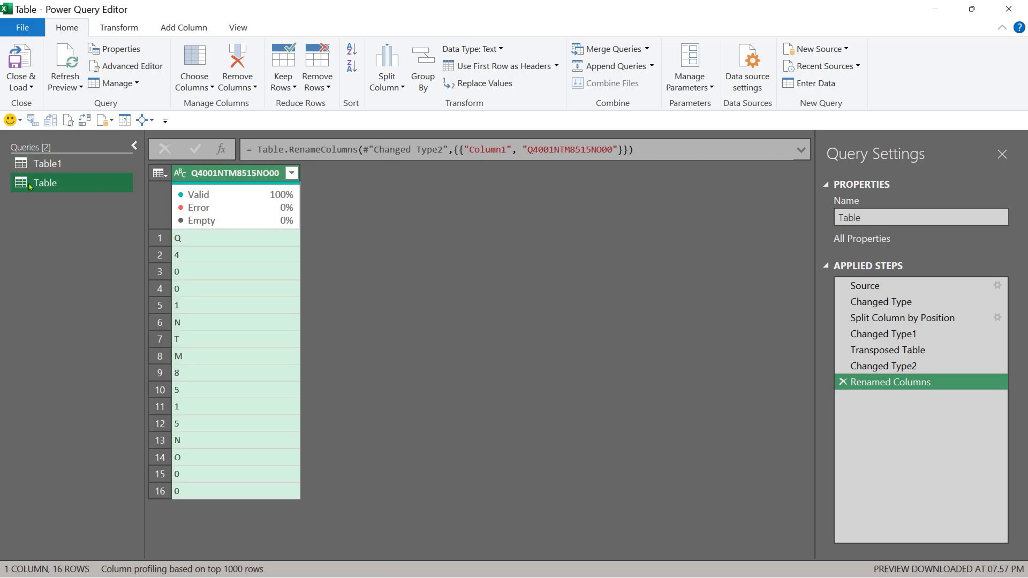
pyautogui.rightClick(46, 188)
pyautogui.click(101, 231)
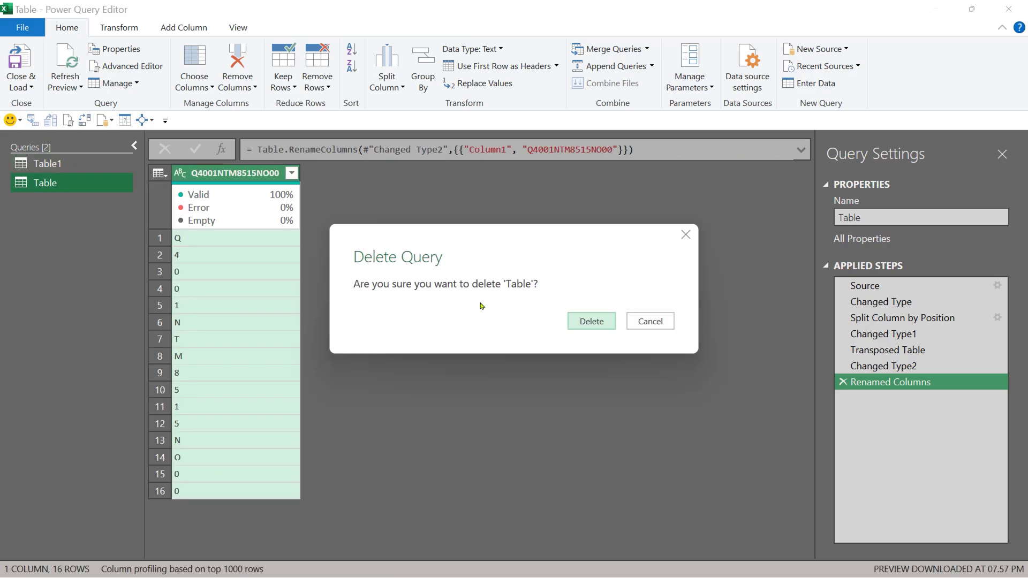
pyautogui.click(589, 321)
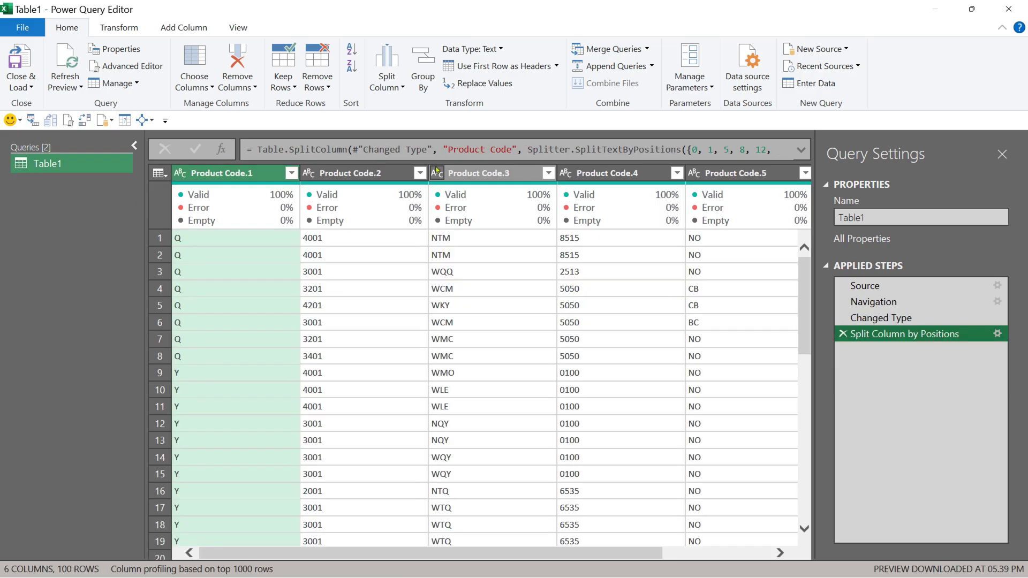